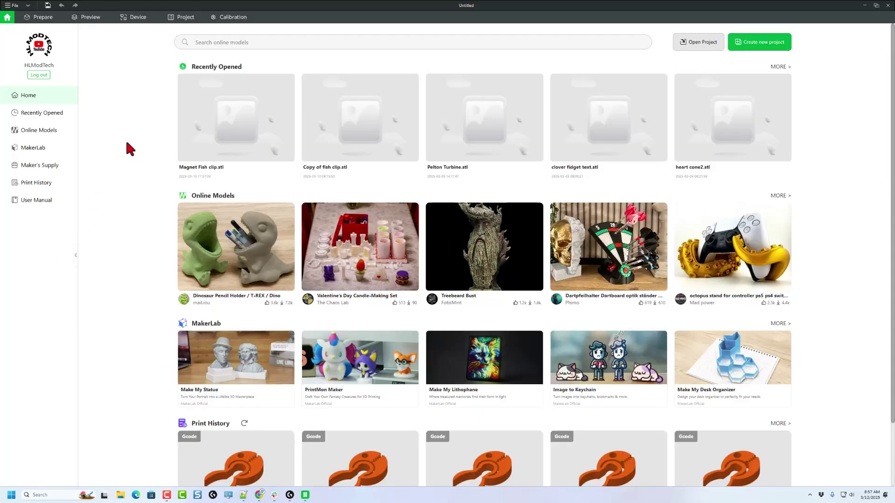
Launch Image to 3D Model from MakerLab Experiments in the MakerLab section.
click(32, 148)
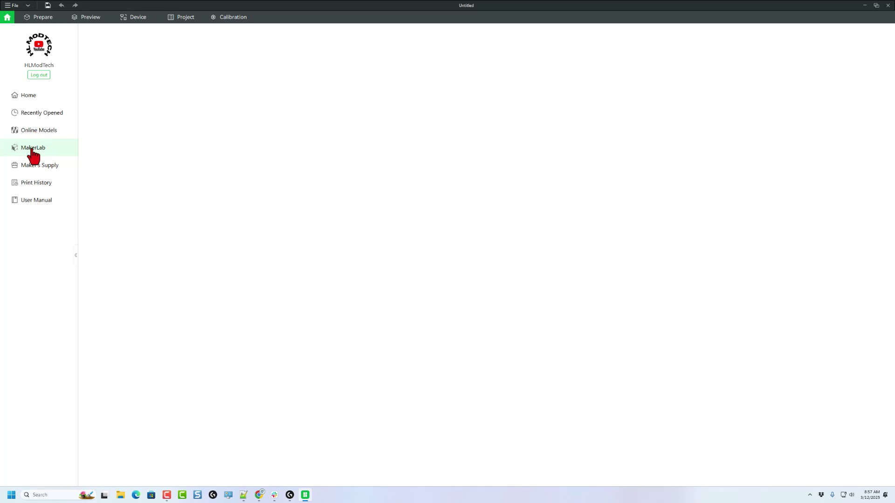
scroll(333, 232, down, 3)
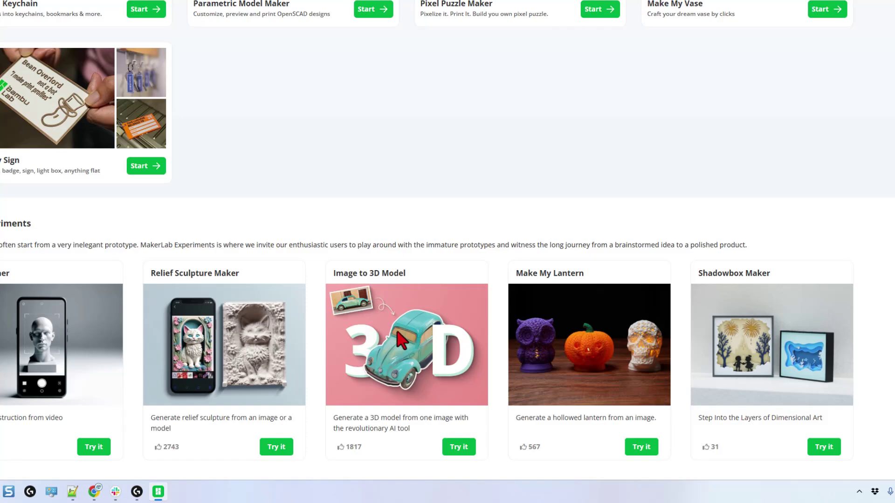
click(465, 451)
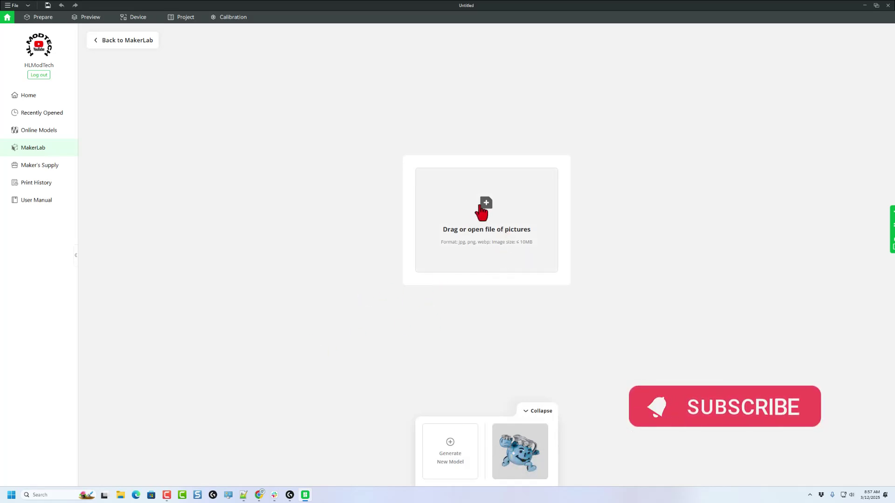
Upload kool-aid-lions.jpg and generate a 3D model from it.
click(488, 212)
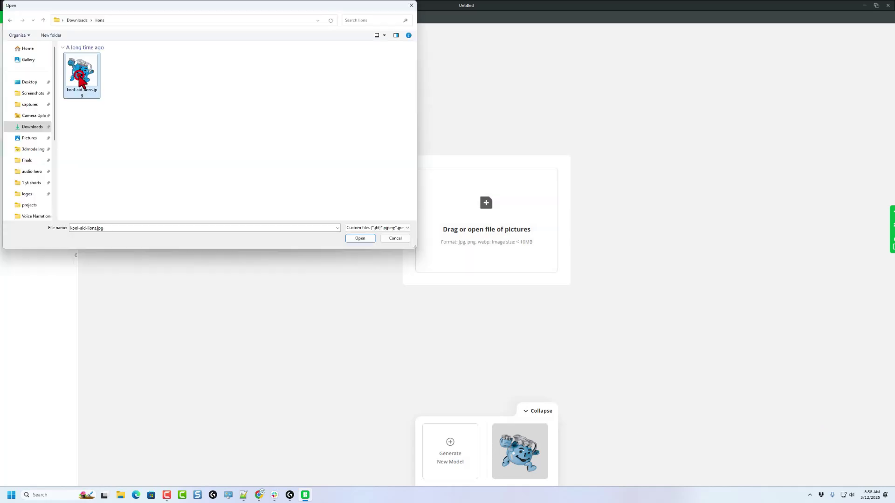
double_click(79, 75)
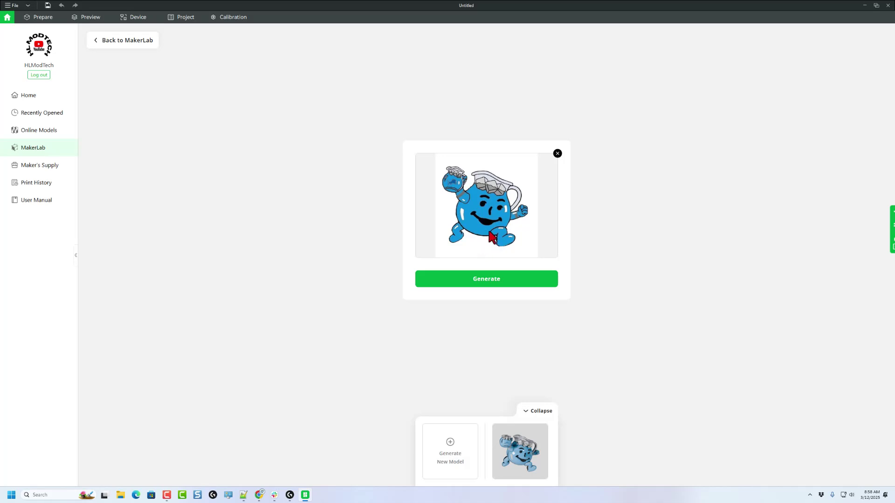
click(478, 280)
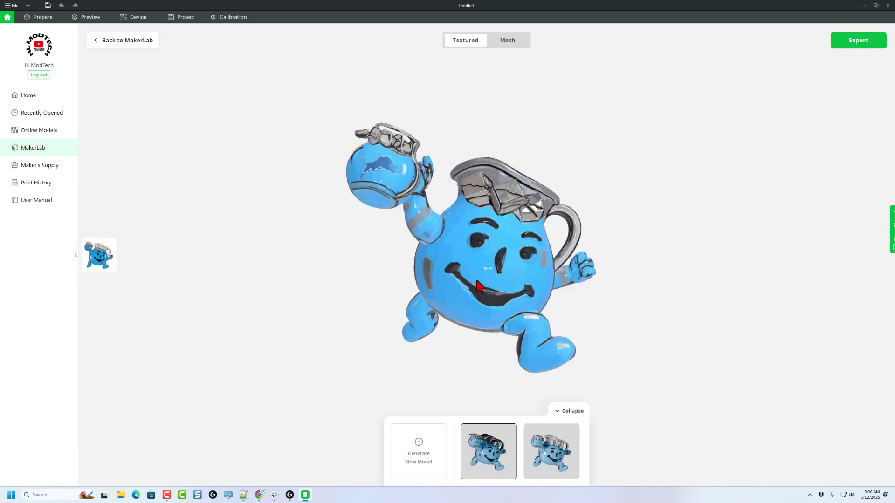
View the generated Kool-Aid Man as a plain grey mesh, then export it.
drag(780, 285, 750, 339)
drag(663, 212, 628, 190)
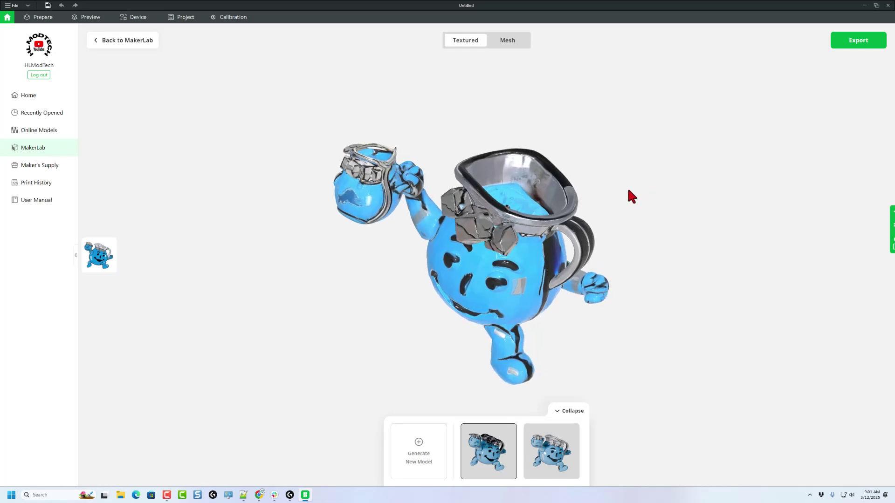
click(508, 42)
drag(516, 156, 521, 126)
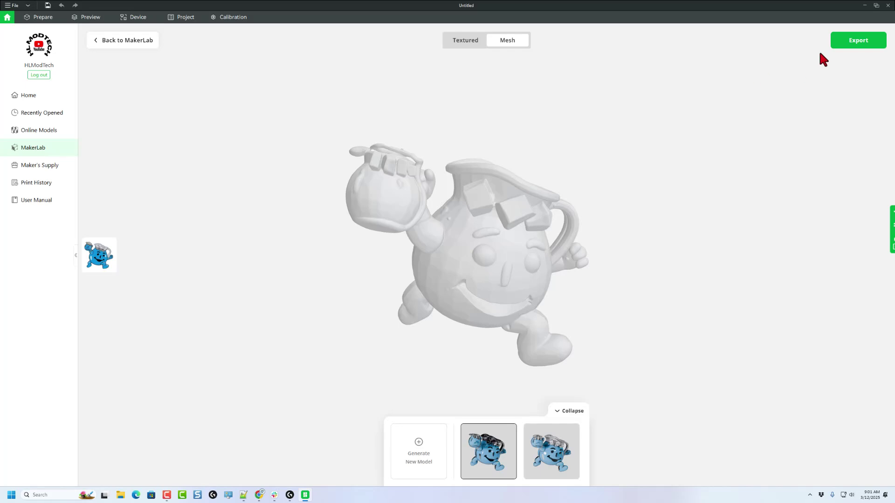
click(851, 42)
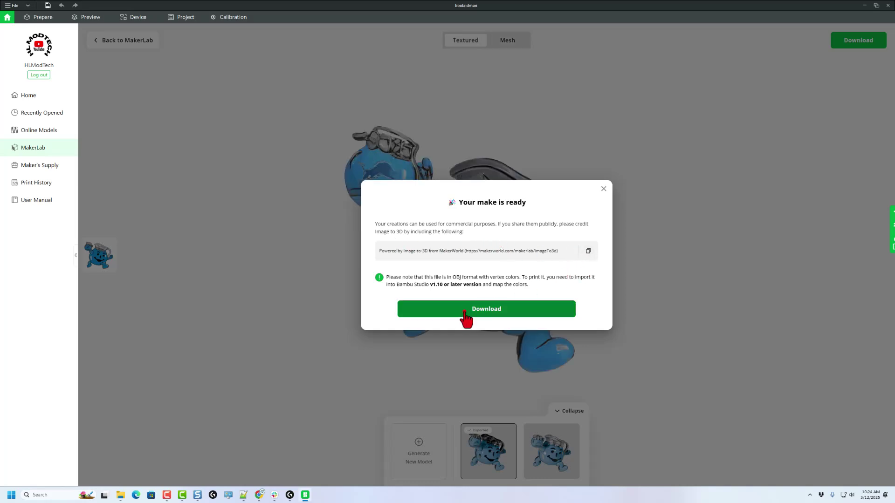
Download the model and save it as koolaidman.obj in Downloads\lions.
click(464, 312)
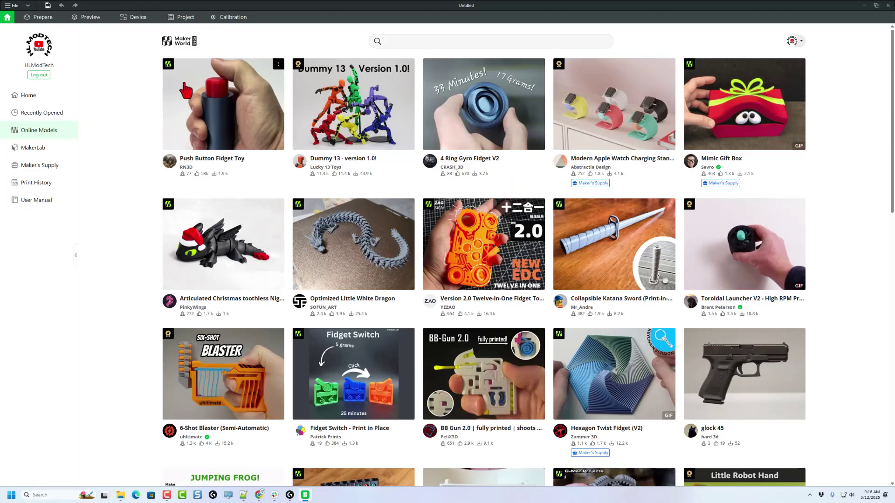
Create a new project and add koolaidman.obj from Downloads\lions.
click(30, 94)
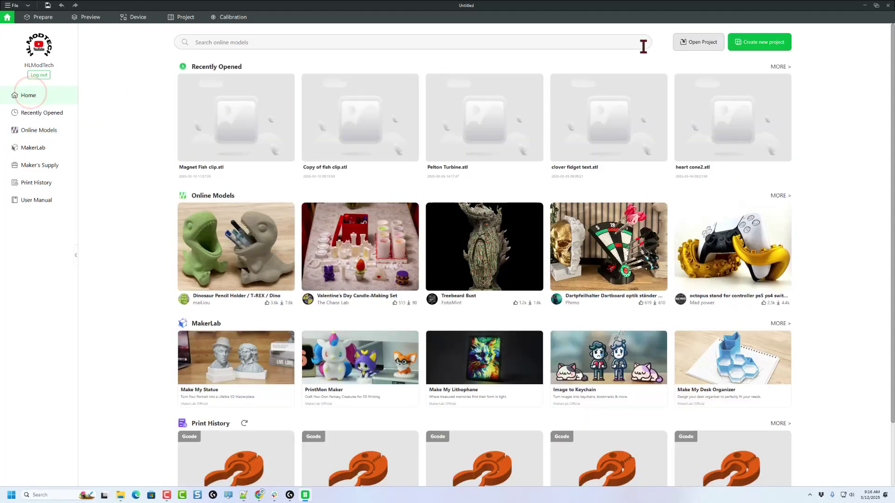
click(774, 44)
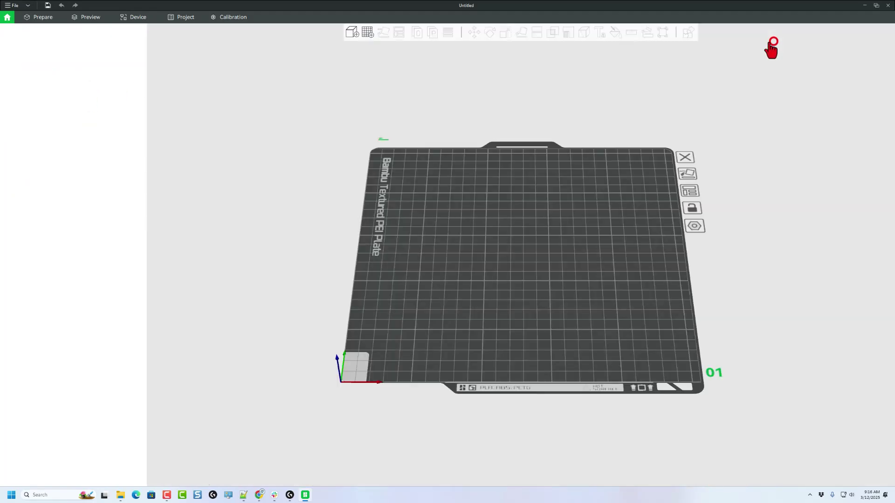
click(353, 34)
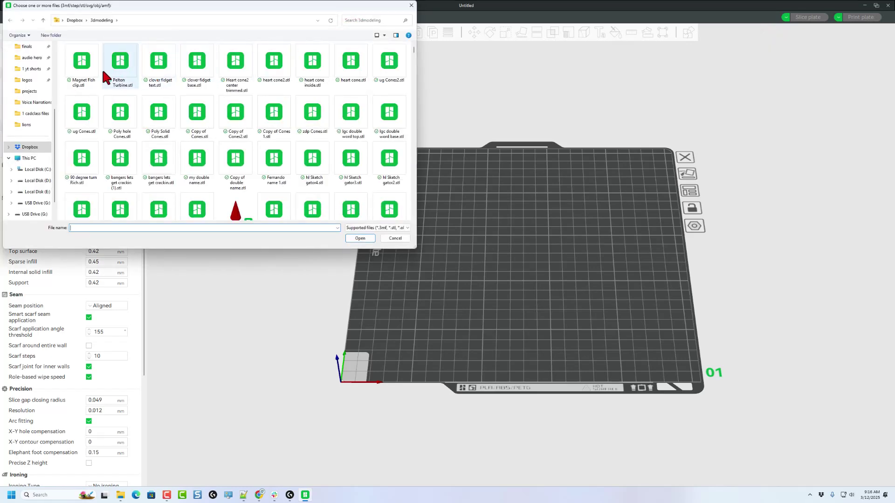
click(26, 124)
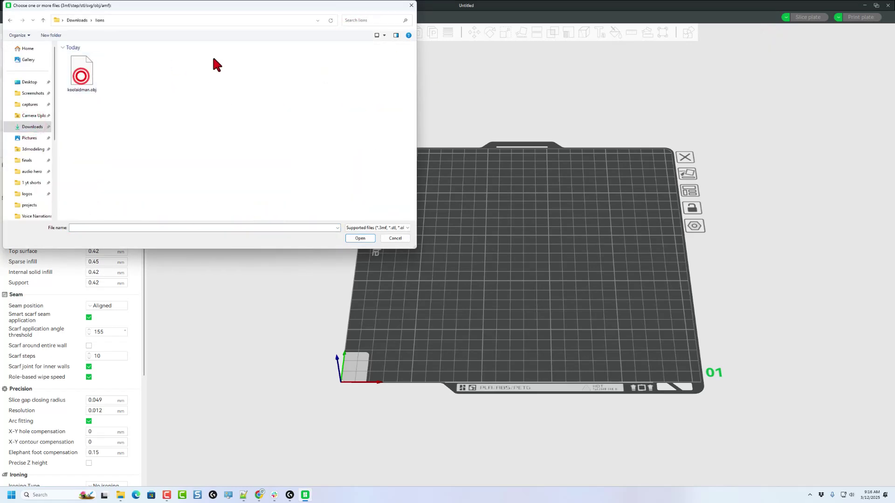
click(91, 77)
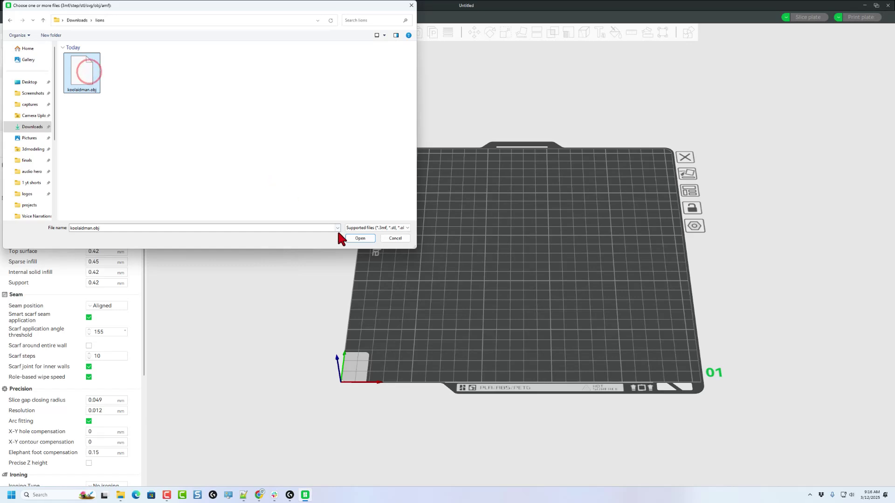
click(360, 238)
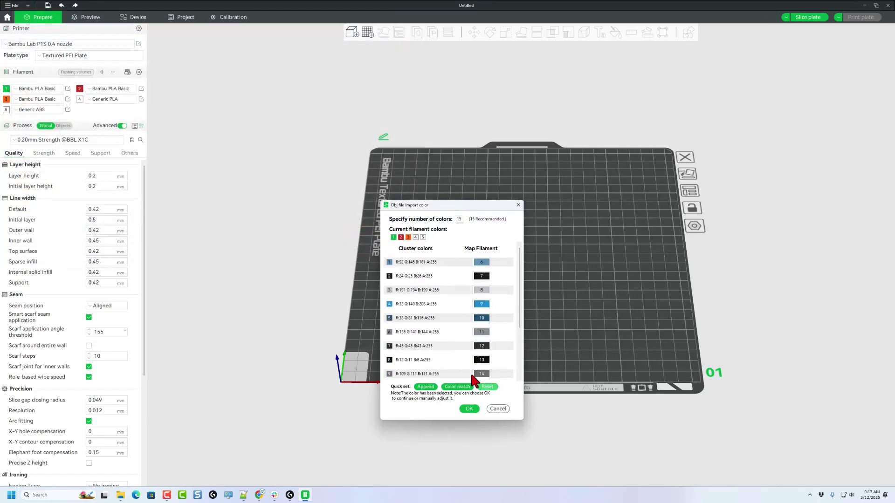
Accept the suggested colour mapping and simplify the mesh to Medium detail (11,542 triangles).
click(467, 409)
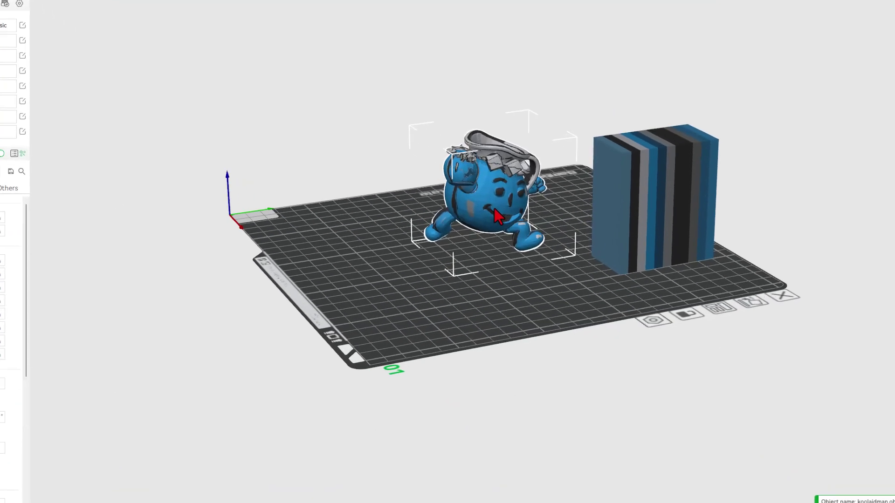
right_click(487, 198)
click(536, 236)
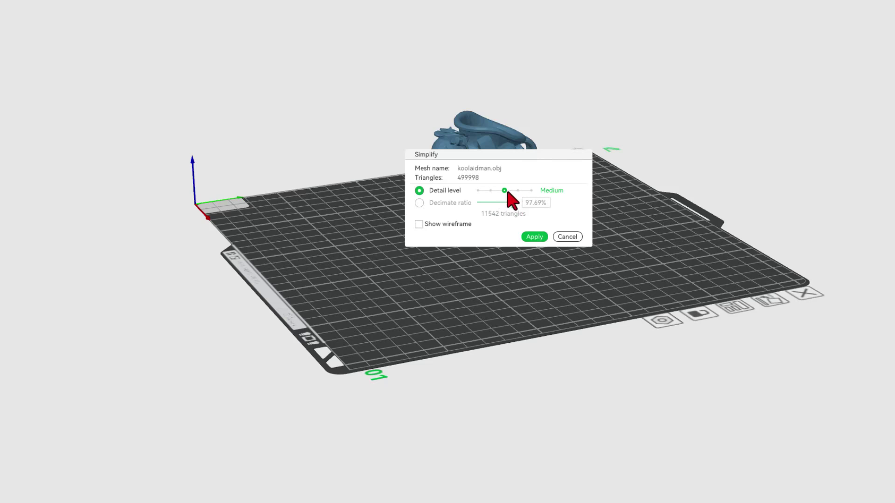
click(440, 224)
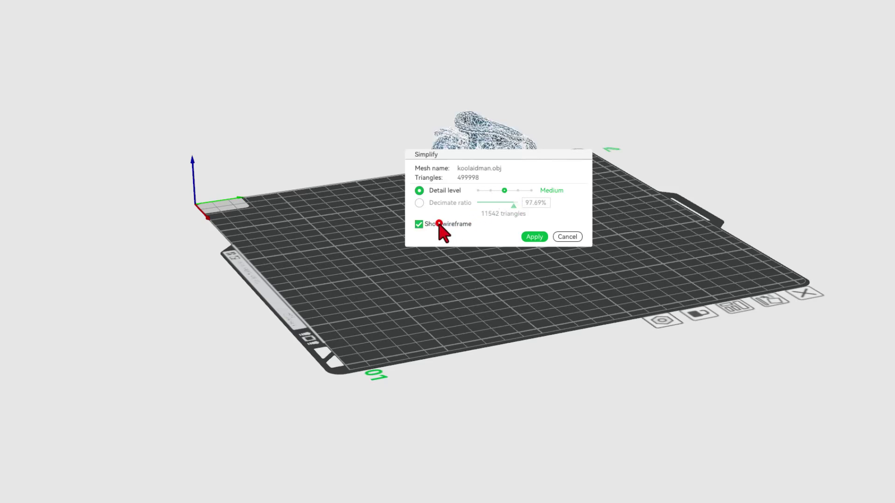
click(536, 239)
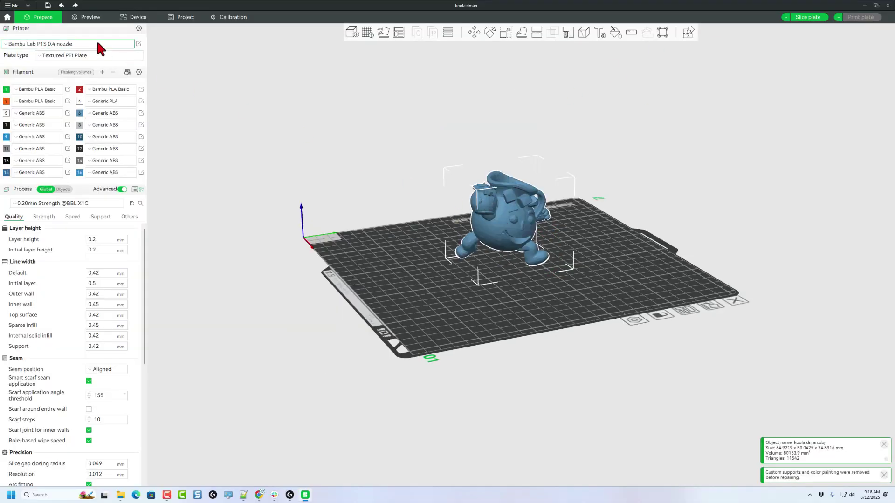
Export all objects as one STL, koolaidman.stl, into Downloads\lions.
click(12, 5)
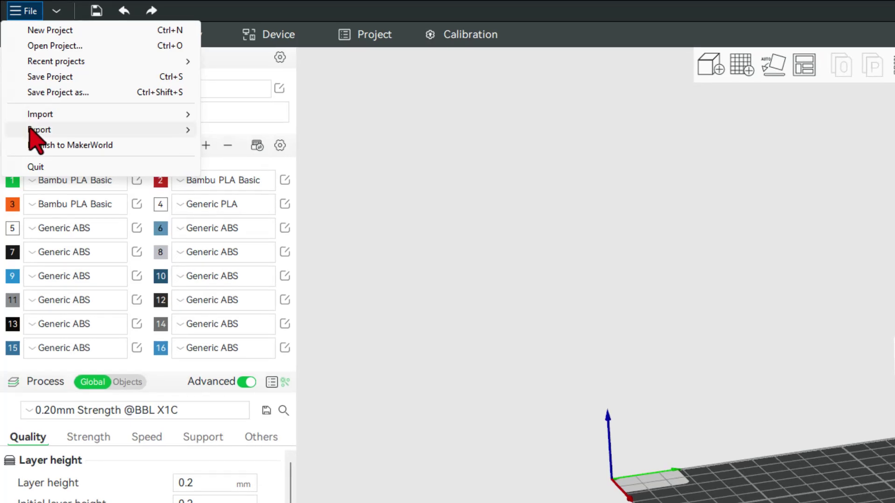
mouse_move(31, 128)
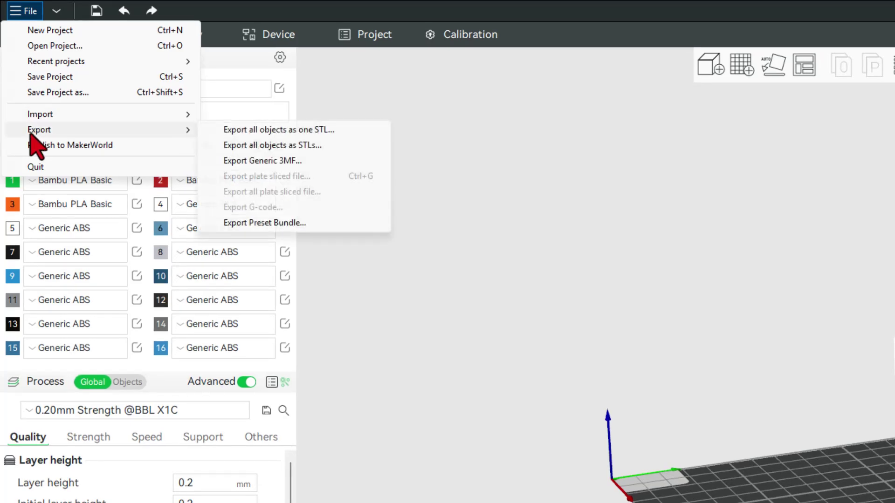
click(272, 131)
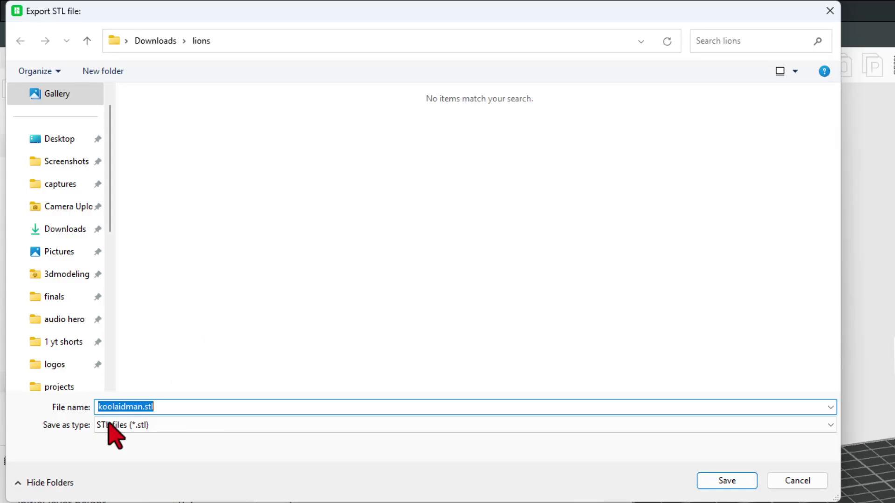
click(730, 485)
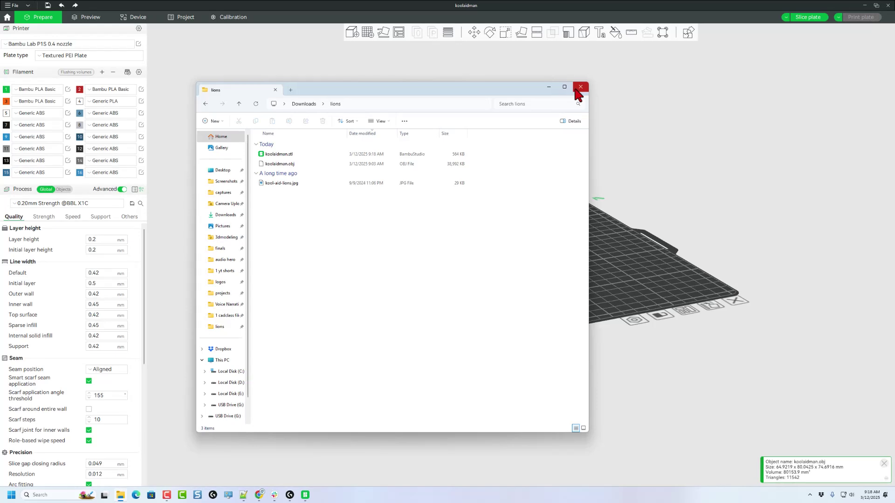
click(619, 207)
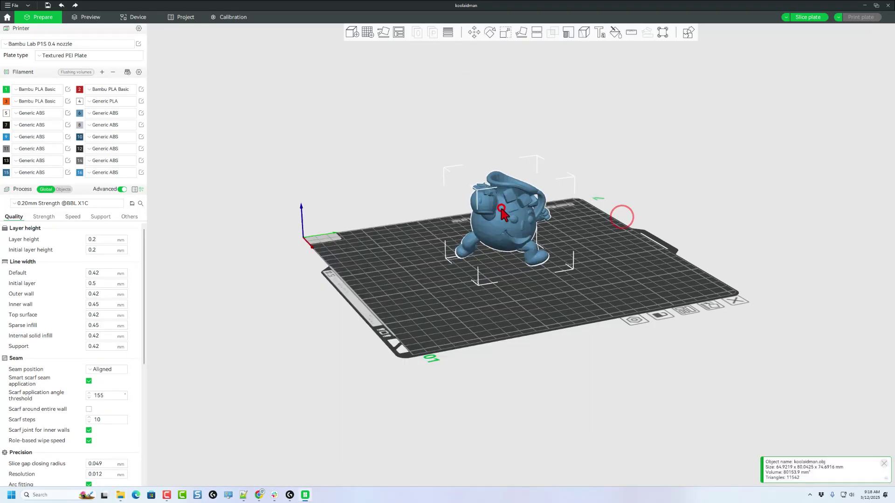
Delete the model and re-import koolaidman.obj with its colour mapping confirmed.
key(Delete)
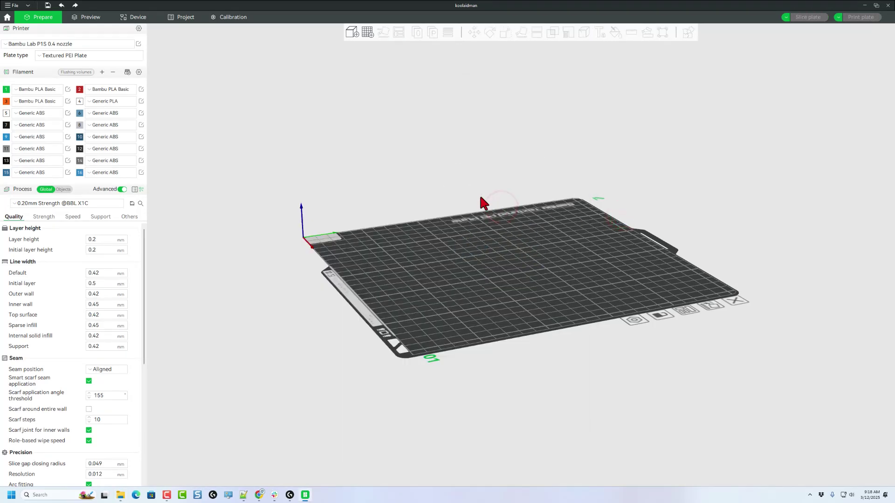
click(353, 33)
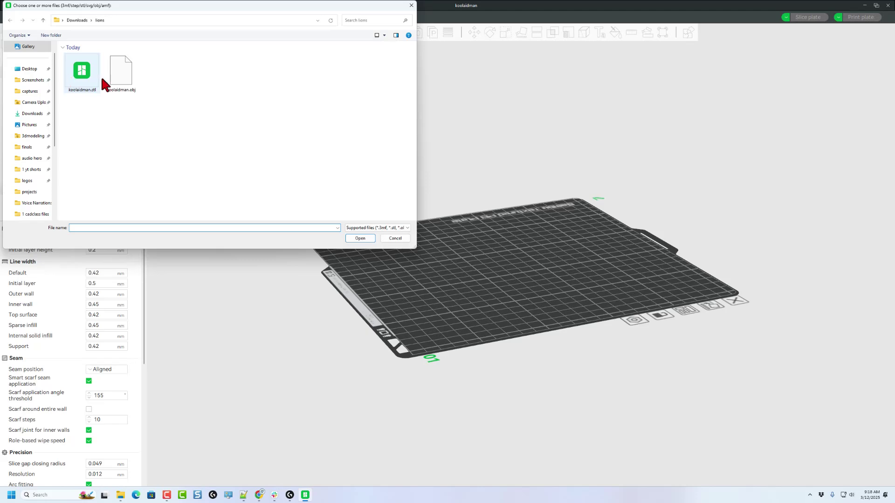
double_click(123, 77)
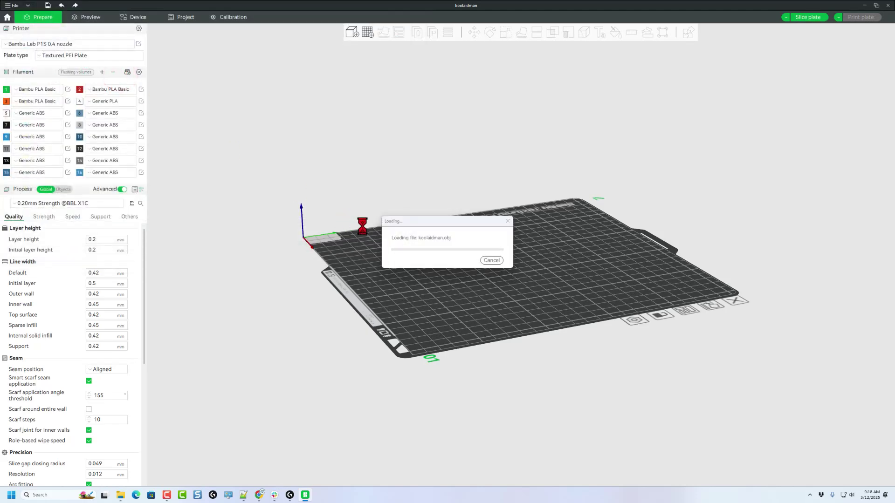
click(466, 409)
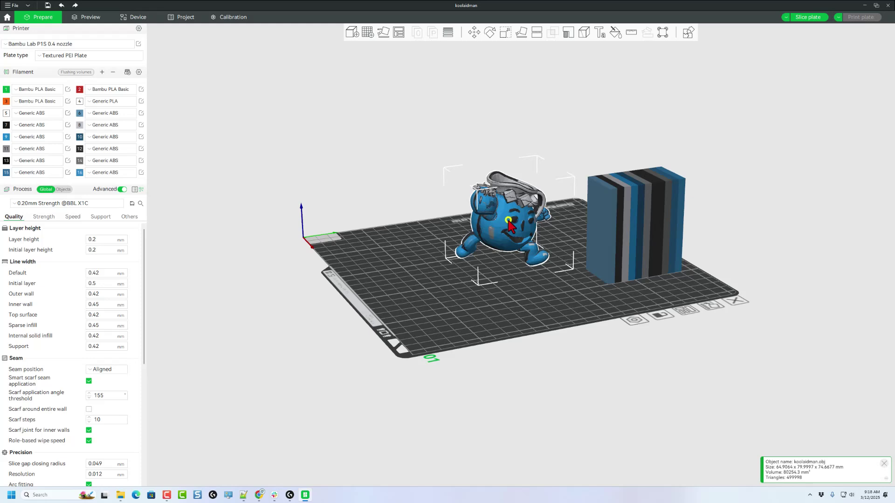
Simplify the new mesh at Extra high detail, down to 180,994 triangles.
right_click(509, 226)
click(532, 245)
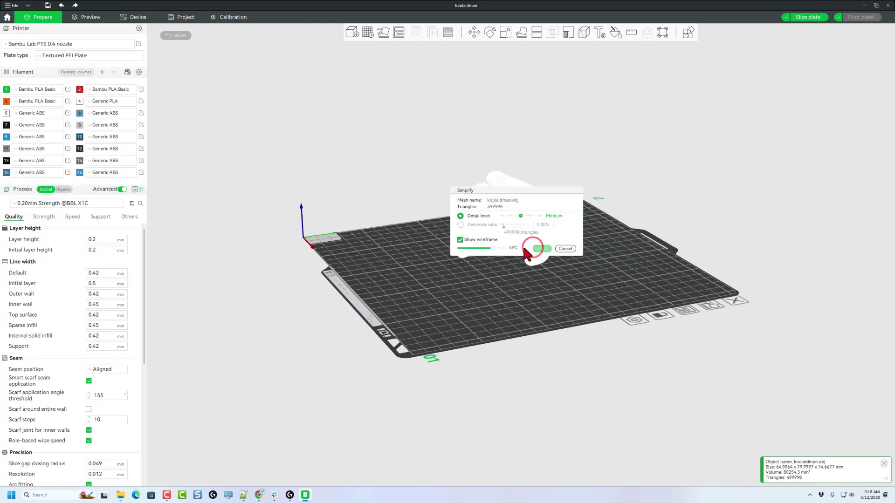
click(511, 216)
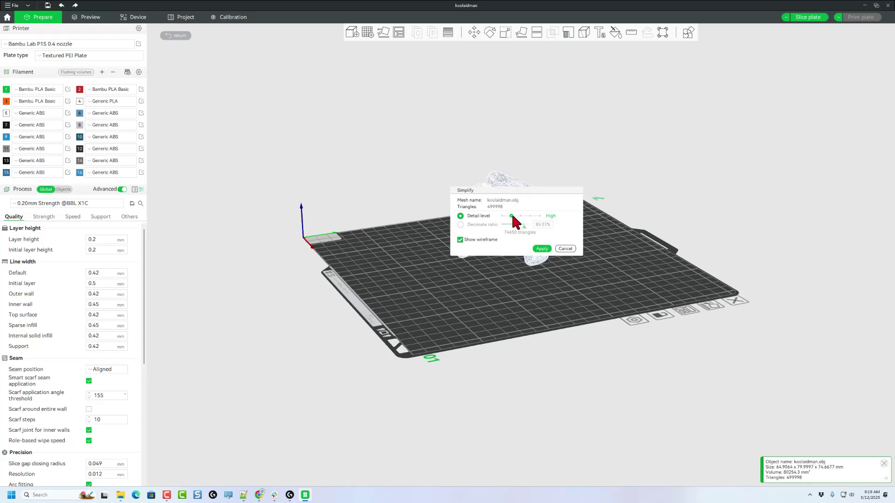
click(502, 216)
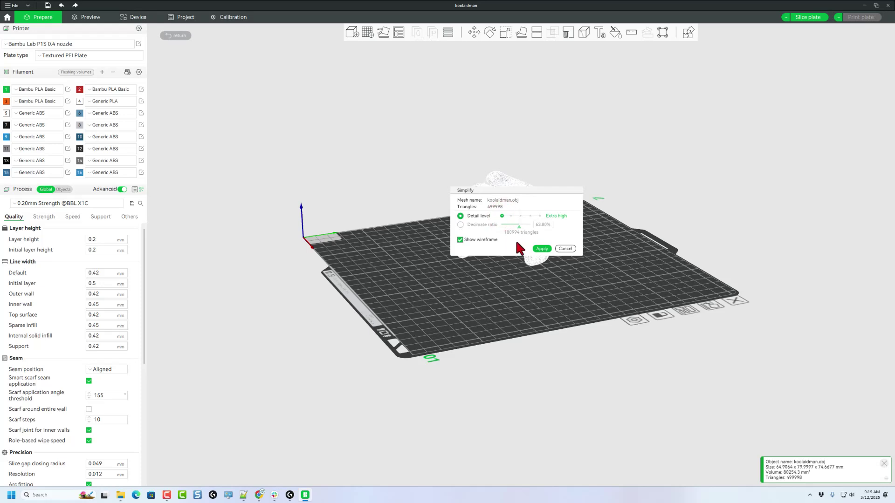
click(540, 249)
click(13, 5)
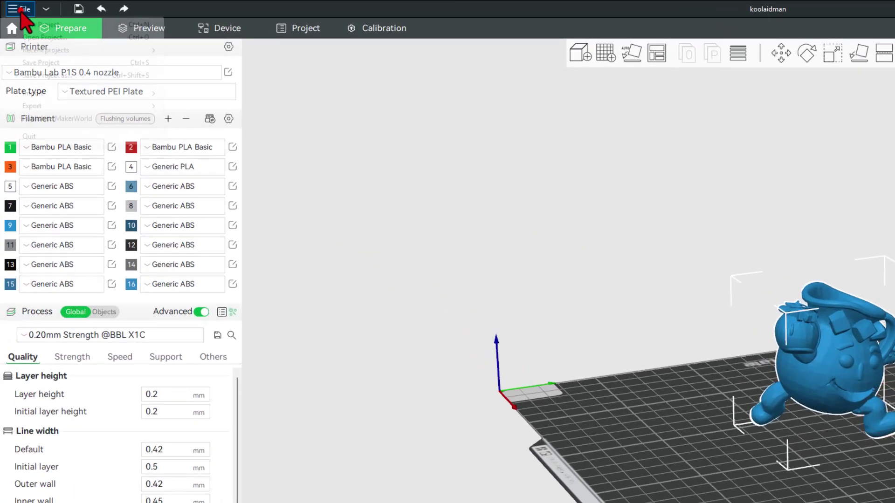
Export all objects as koolaidman2.stl, then begin a shape import in Tinkercad.
click(42, 106)
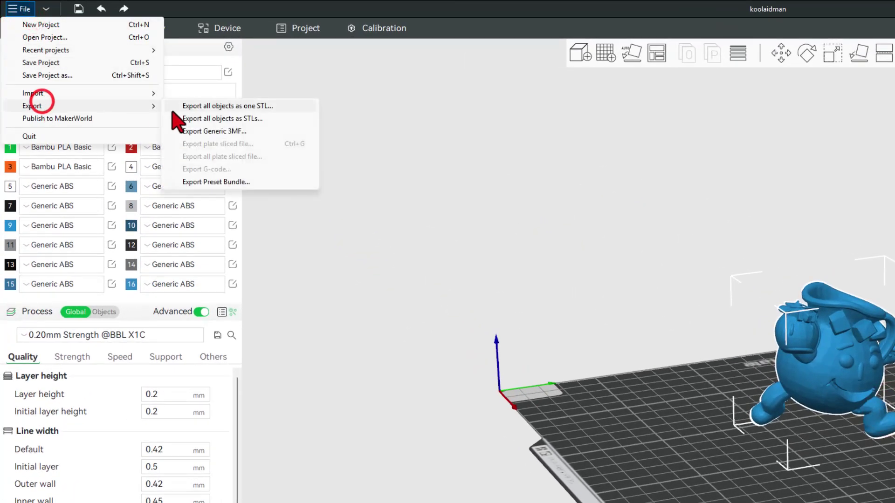
click(219, 104)
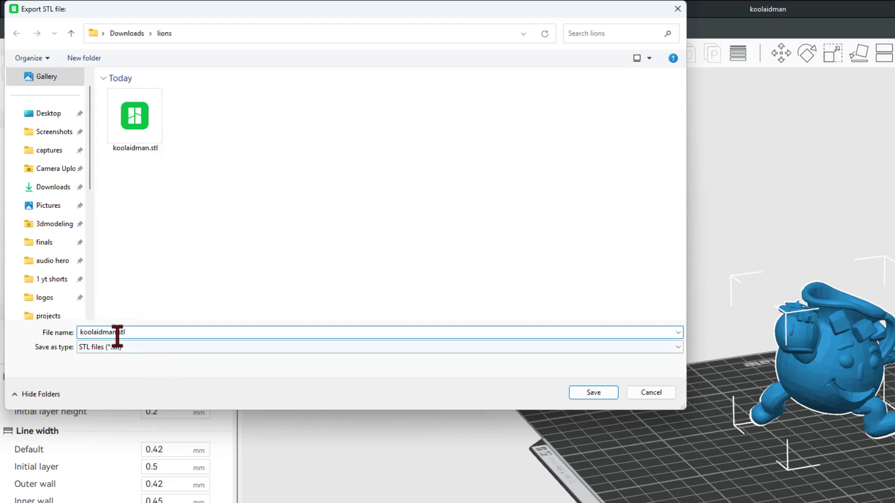
click(583, 393)
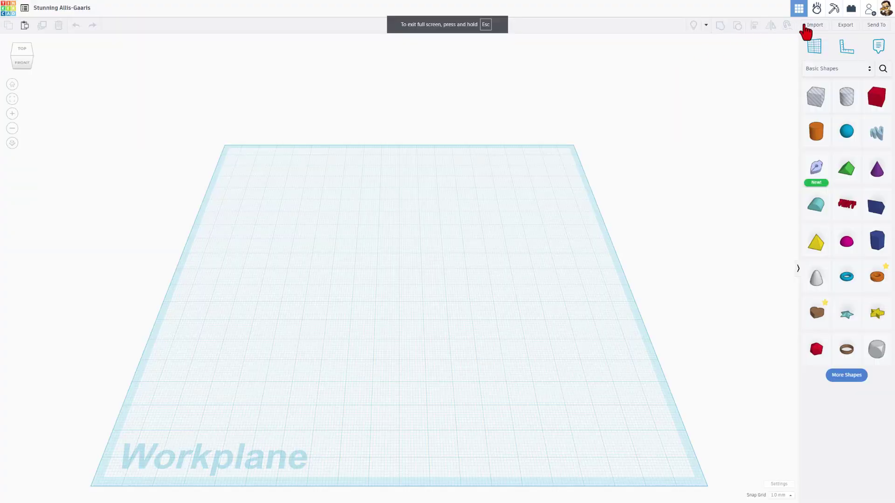
click(805, 26)
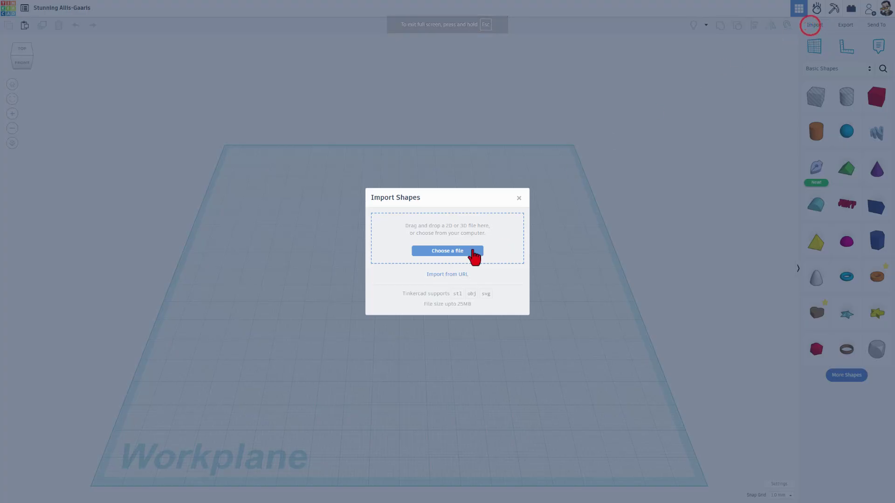
Import koolaidman2.stl onto the Tinkercad workplane in millimetres at 100% scale.
click(440, 250)
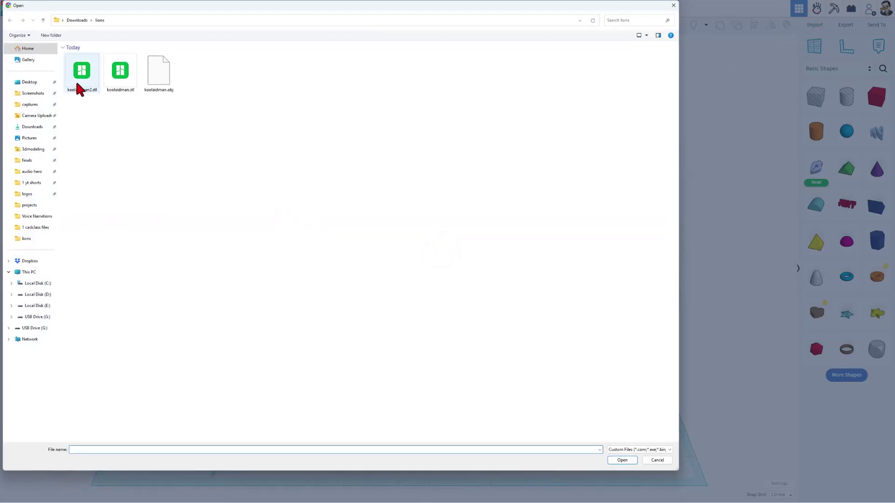
double_click(78, 83)
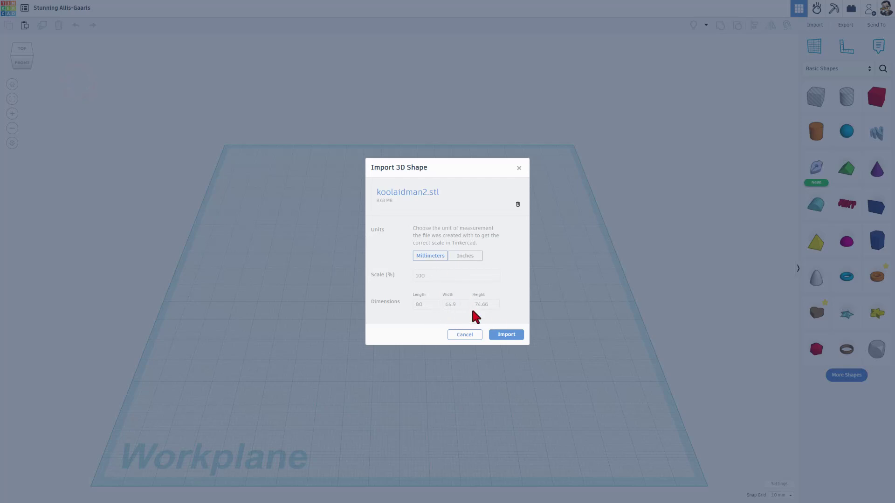
click(508, 336)
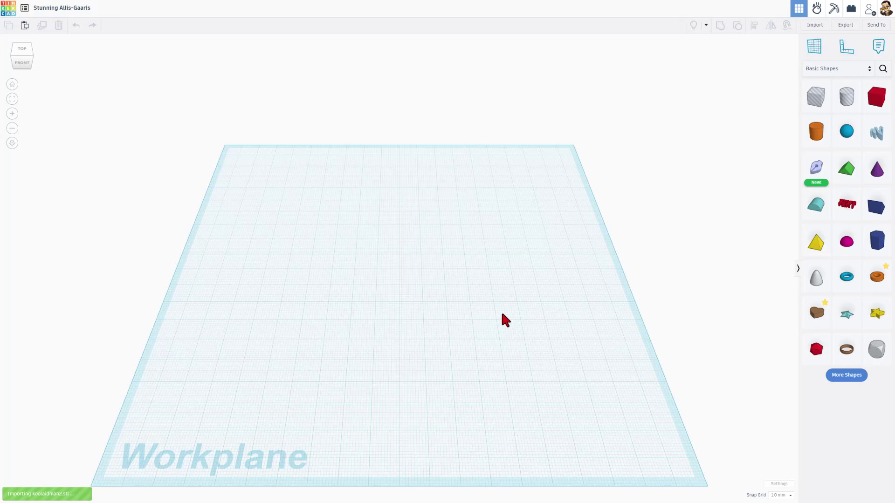
right_drag(509, 334, 406, 399)
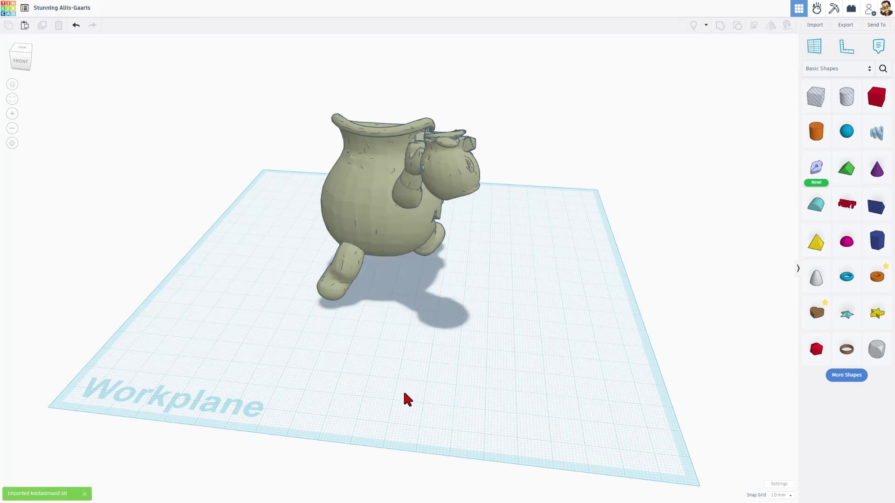
right_drag(580, 420, 362, 193)
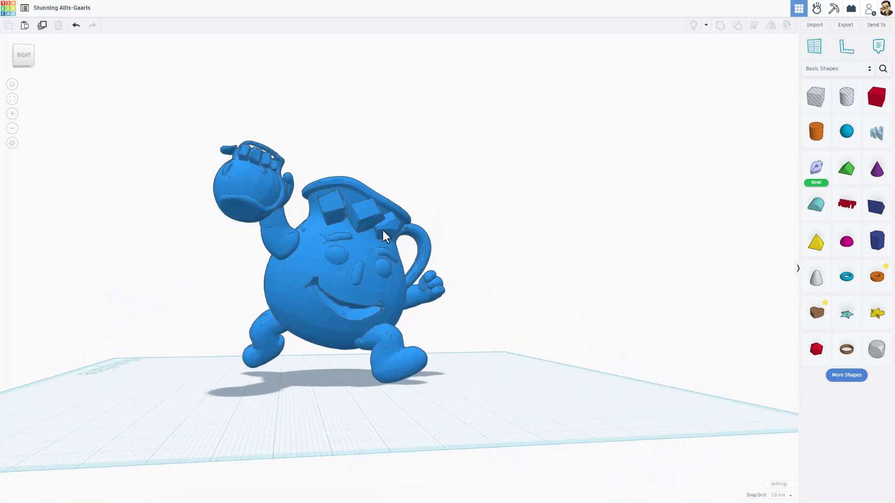
right_drag(360, 225, 337, 223)
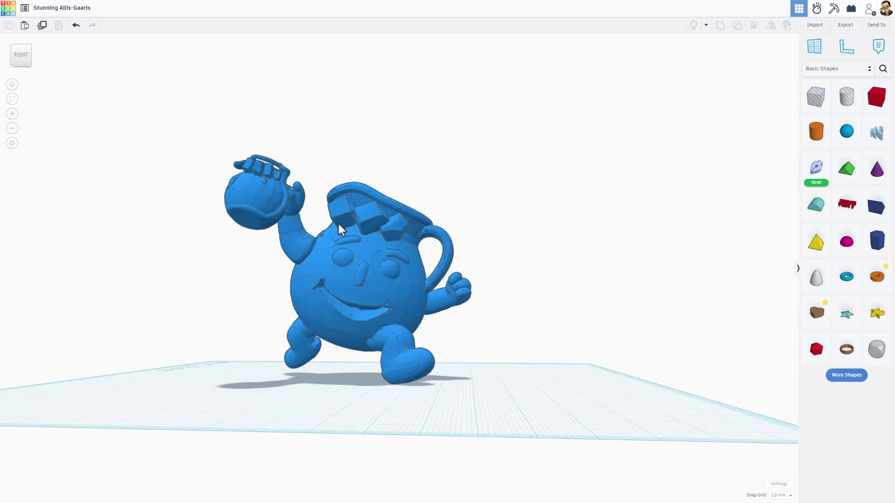
right_drag(378, 243, 326, 208)
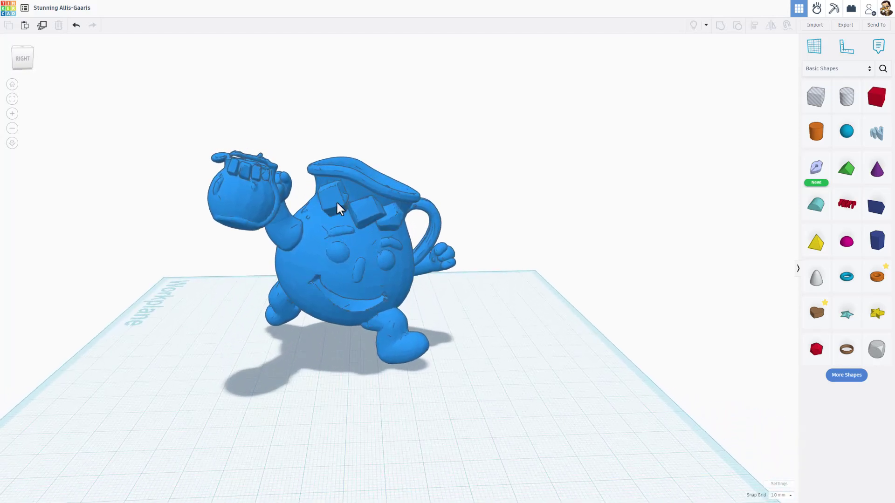
right_drag(392, 228, 404, 402)
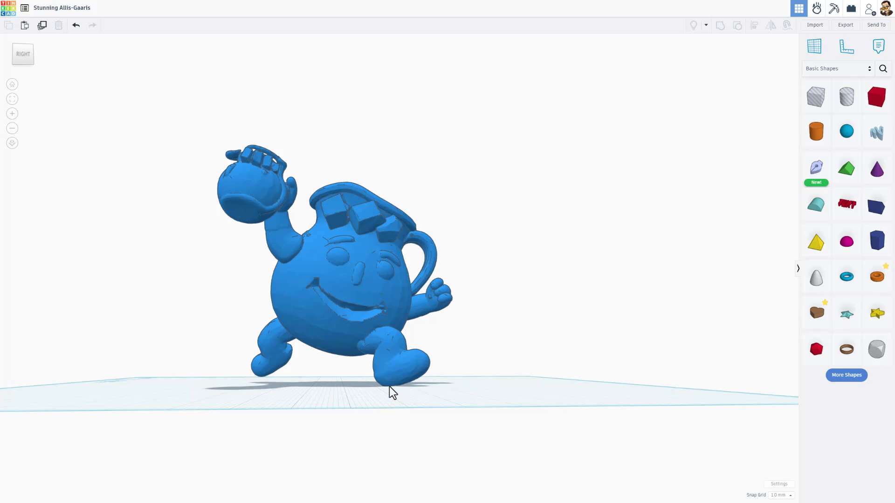
right_drag(283, 374, 292, 271)
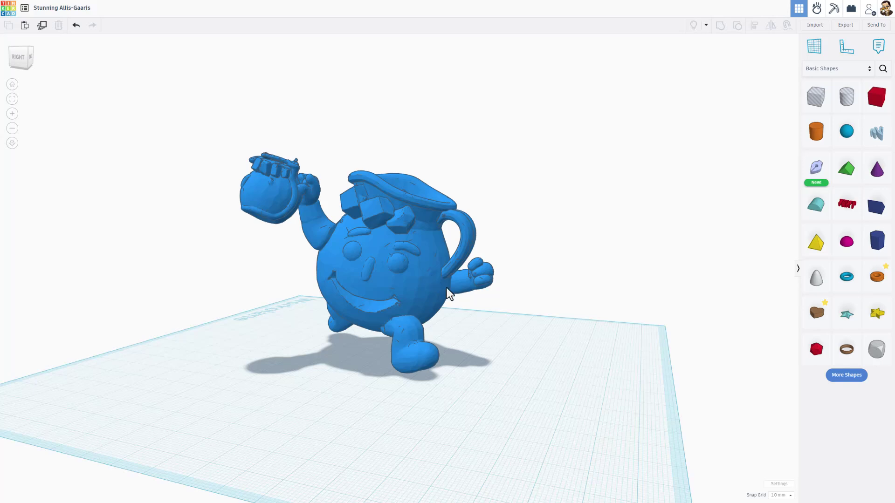
right_drag(472, 296, 469, 303)
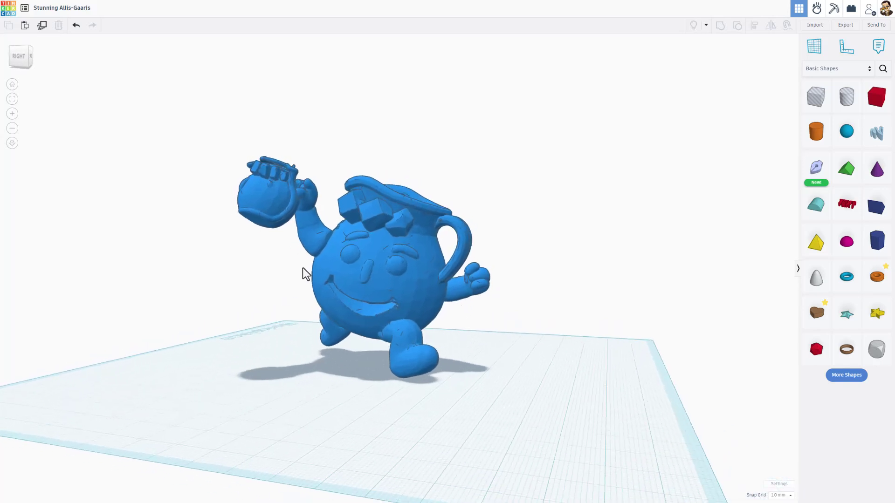
right_drag(272, 262, 294, 236)
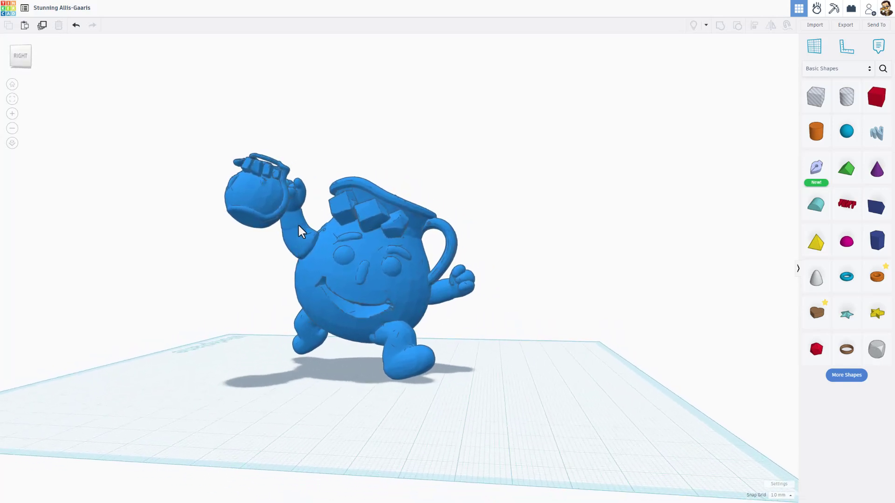